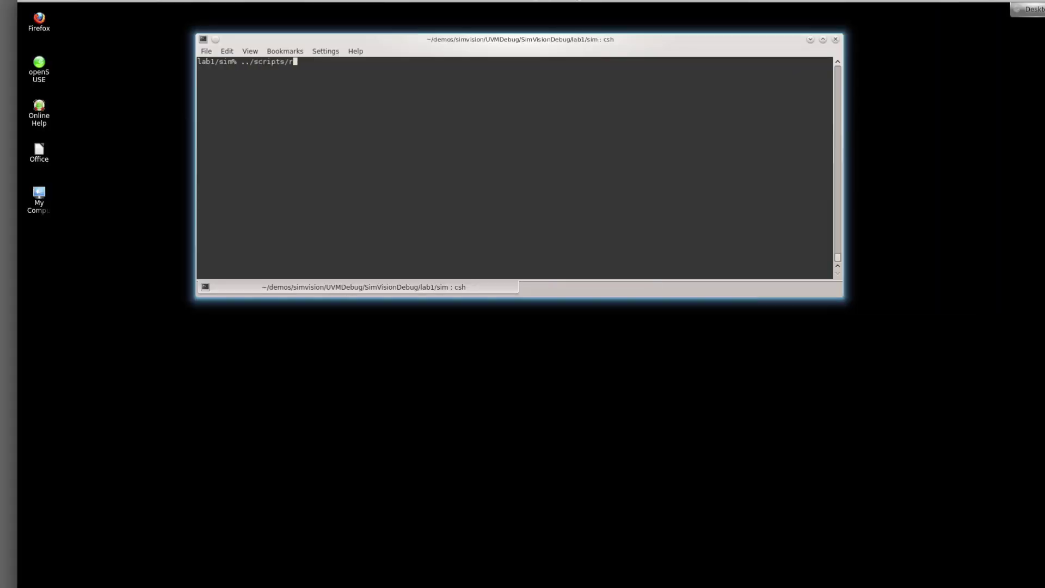
Step: Launch ../scripts/run.csh from the csh prompt so SimVision opens with the design loaded
key("Tab")
type("csh")
key("Return")
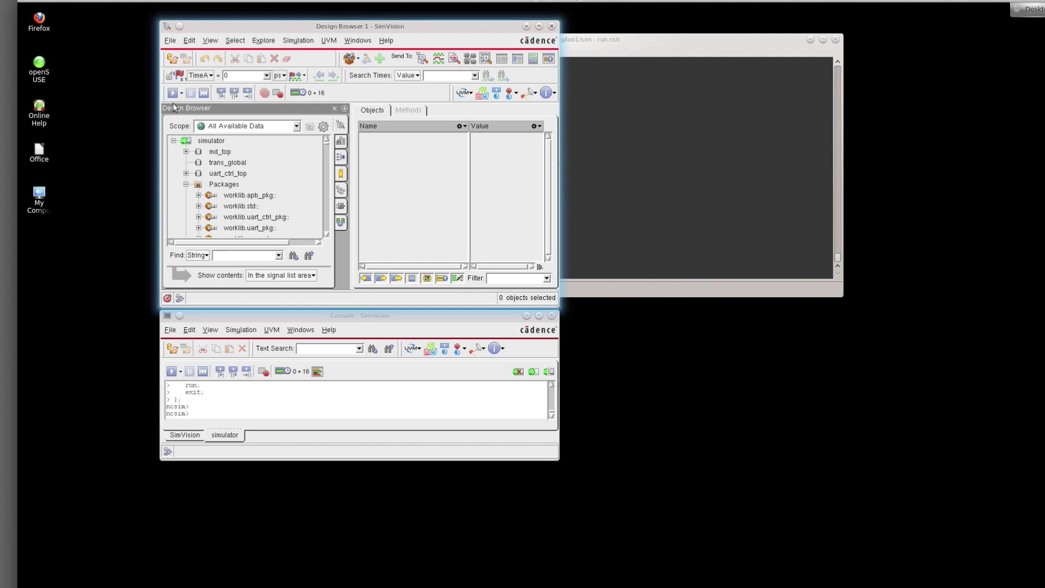
Step: Run the simulation in an enlarged Console until bus_check_x7_0 fails at 16840 ns, then open its source
left_click(172, 92)
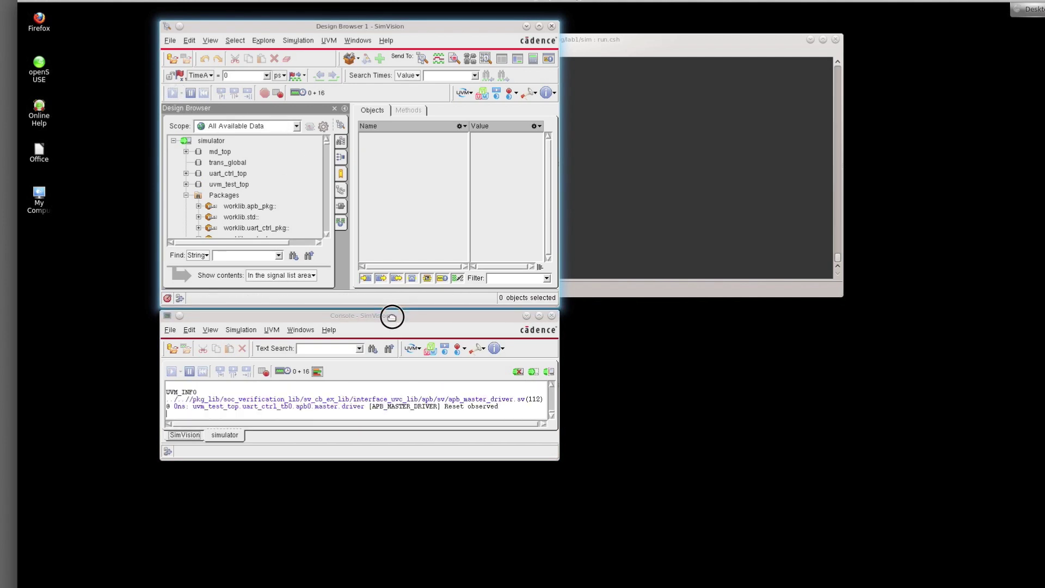
left_click_drag(392, 317, 364, 229)
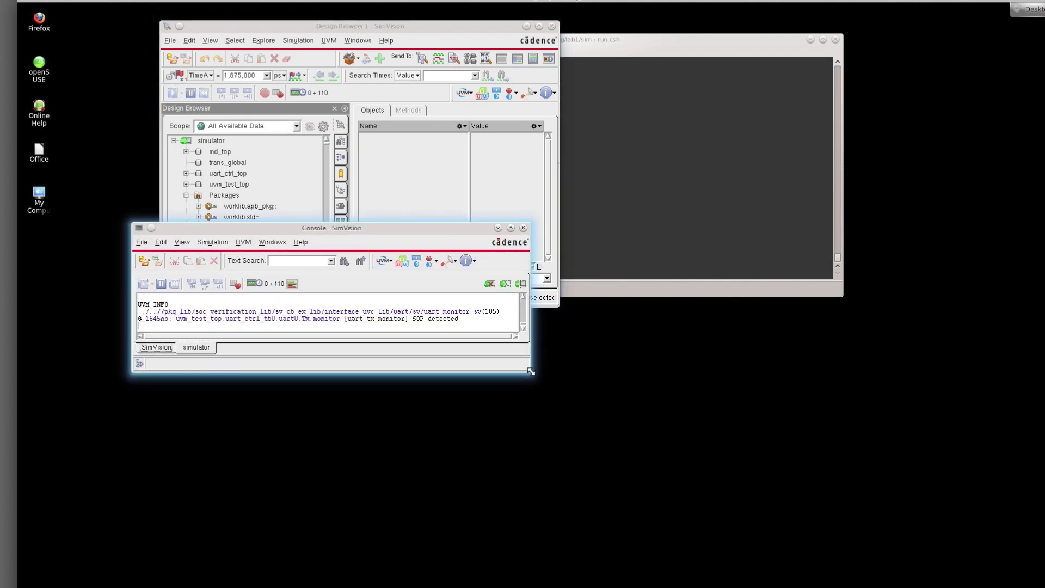
left_click_drag(531, 371, 853, 503)
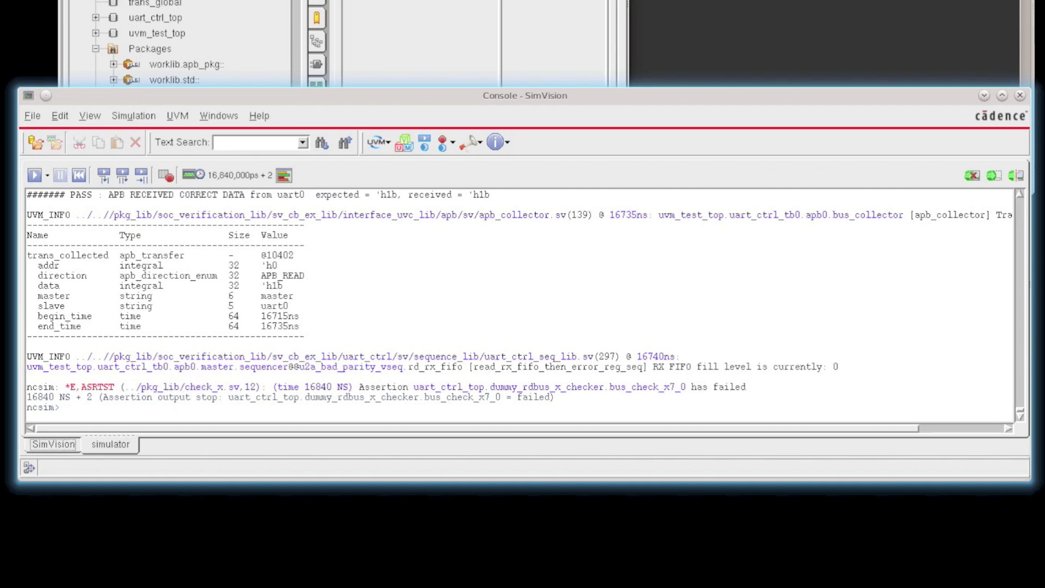
left_click(188, 387)
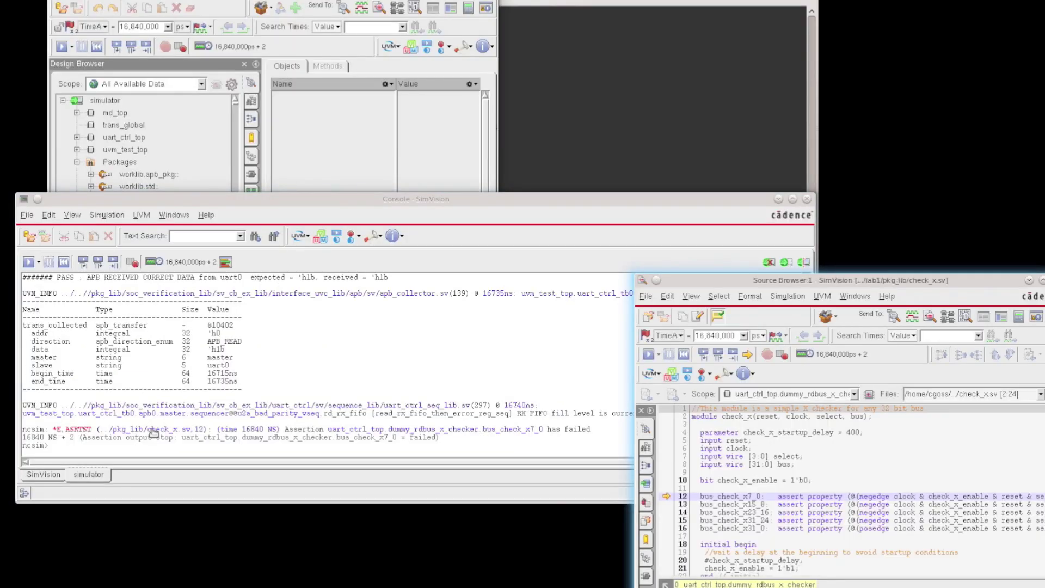
Step: Enlarge the check_x.sv Source Browser and select bus on line 12, where bus[7:0] is 'h xx
left_click_drag(691, 280, 441, 38)
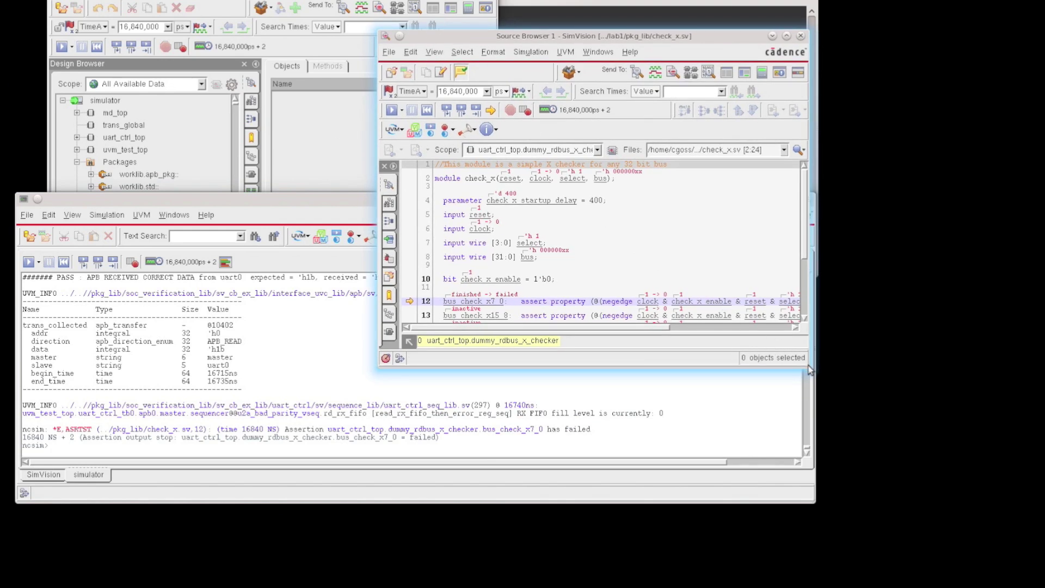
left_click_drag(810, 370, 982, 415)
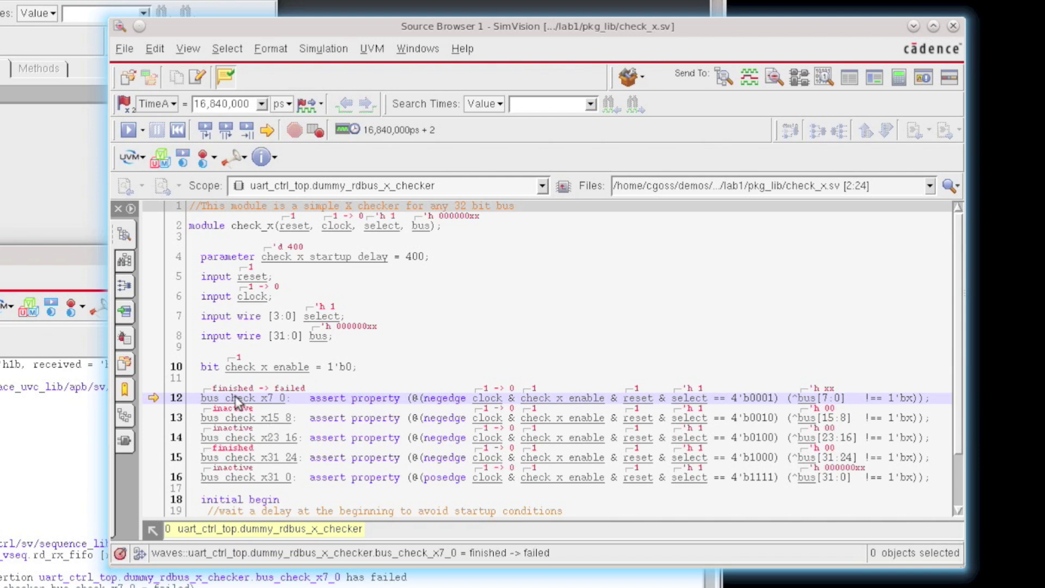
mouse_move(254, 404)
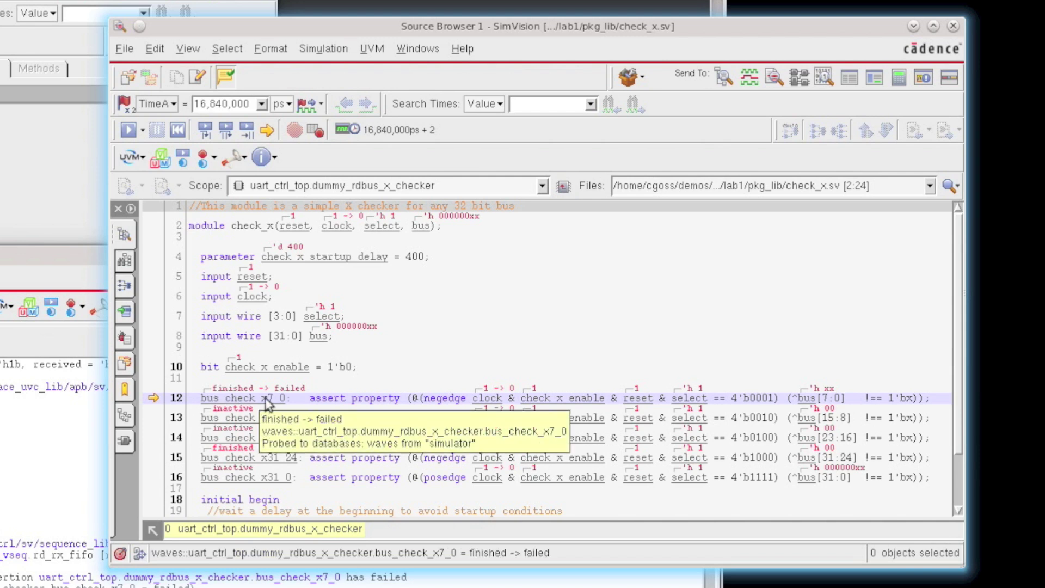
mouse_move(801, 403)
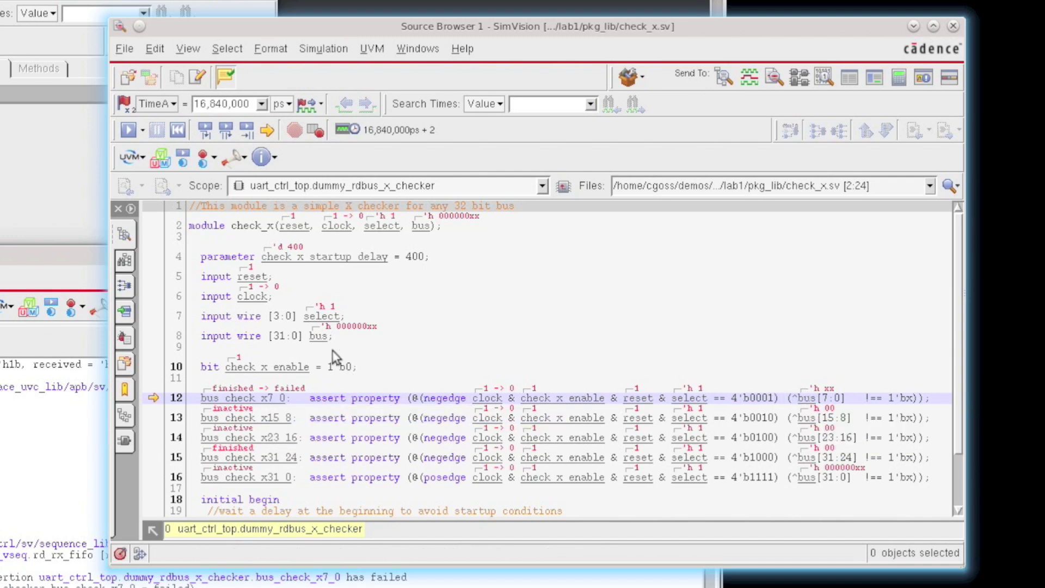
left_click(807, 399)
mouse_move(811, 418)
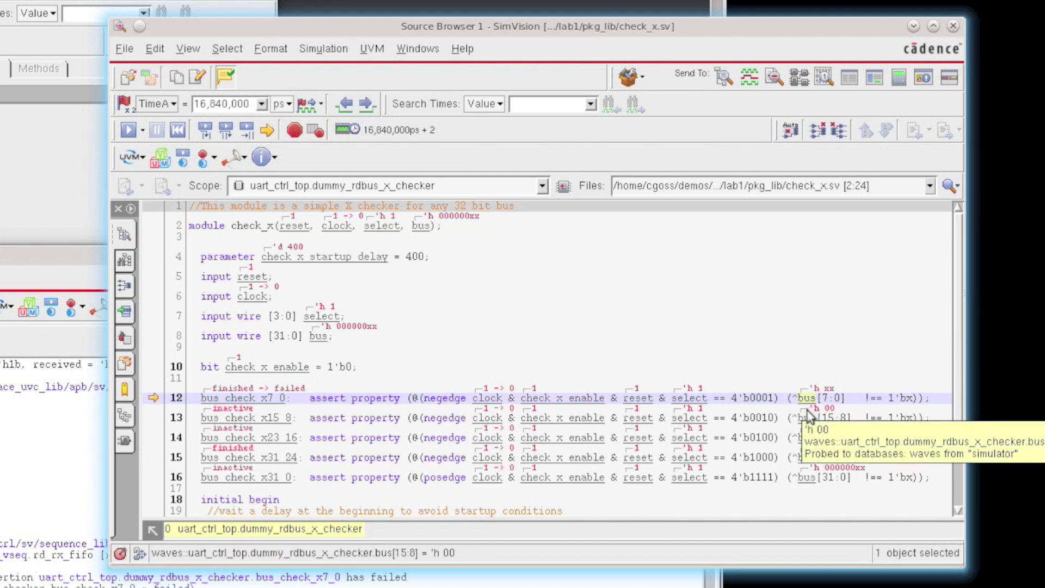
Step: Send bus to a maximized Schematic Tracer zoomed onto the dummy_rdbus_x_checker block
left_click(800, 82)
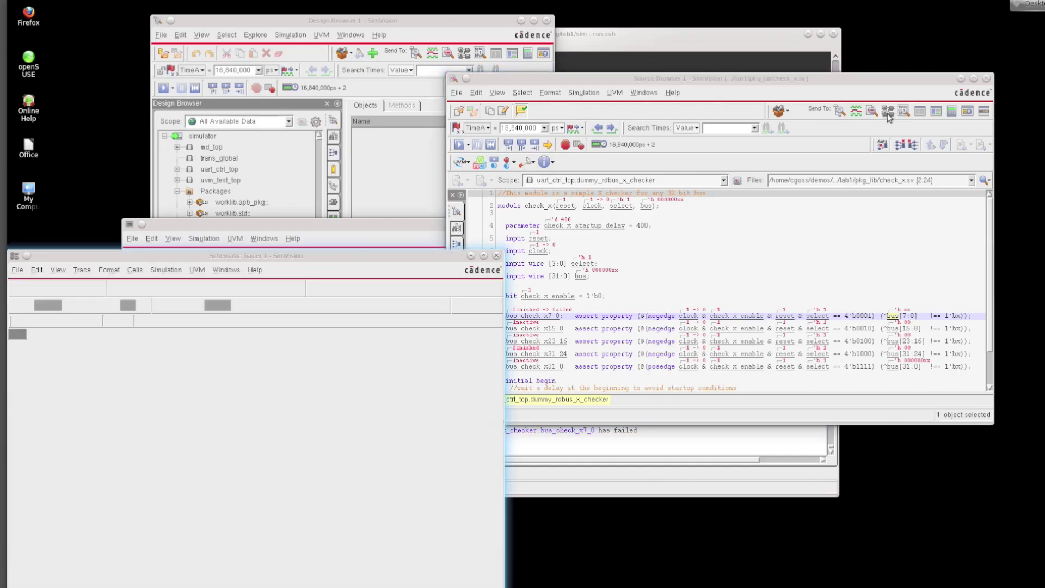
left_click_drag(366, 256, 544, 177)
left_click_drag(529, 272, 454, 342)
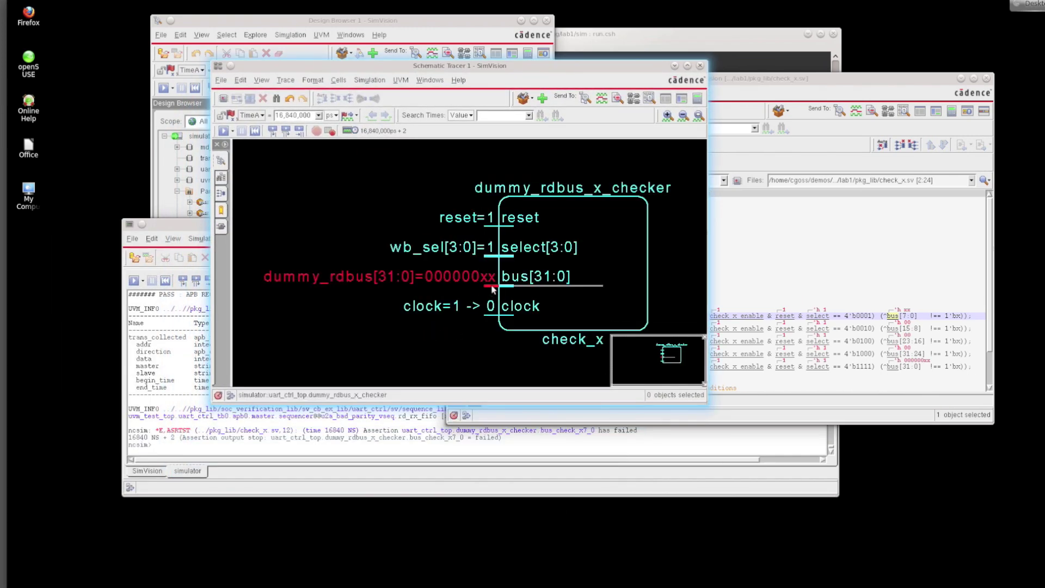
left_click(687, 65)
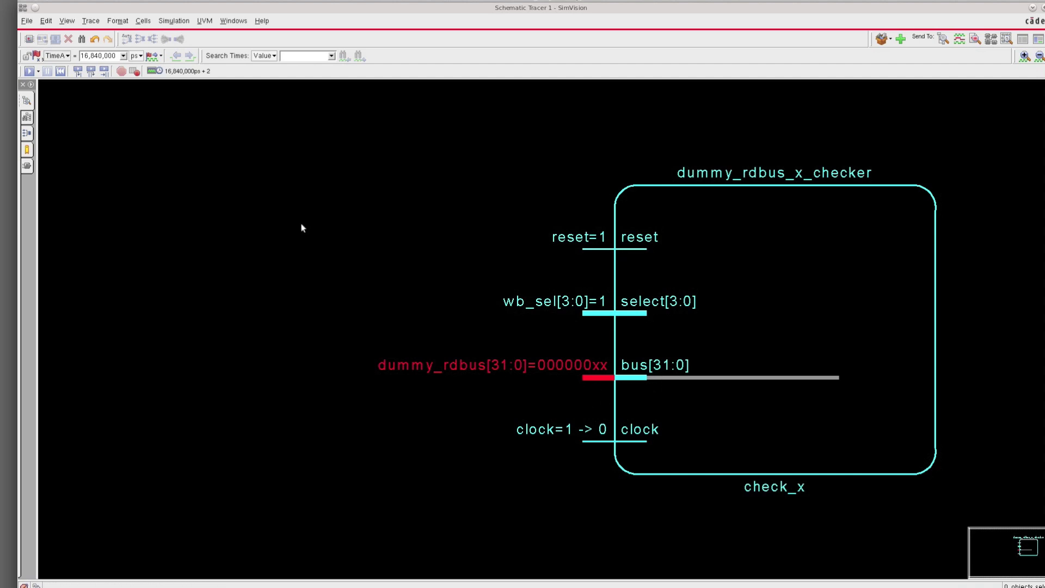
left_click(627, 379)
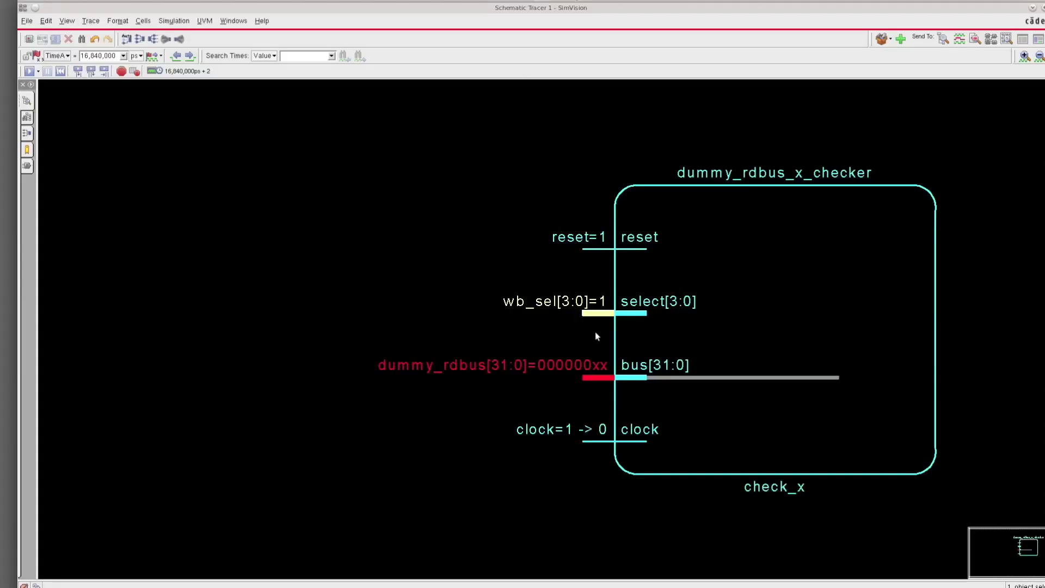
Step: Select the bus[31:0] net feeding the check_x checker, driven by dummy_rdbus=000000xx
left_click(625, 378)
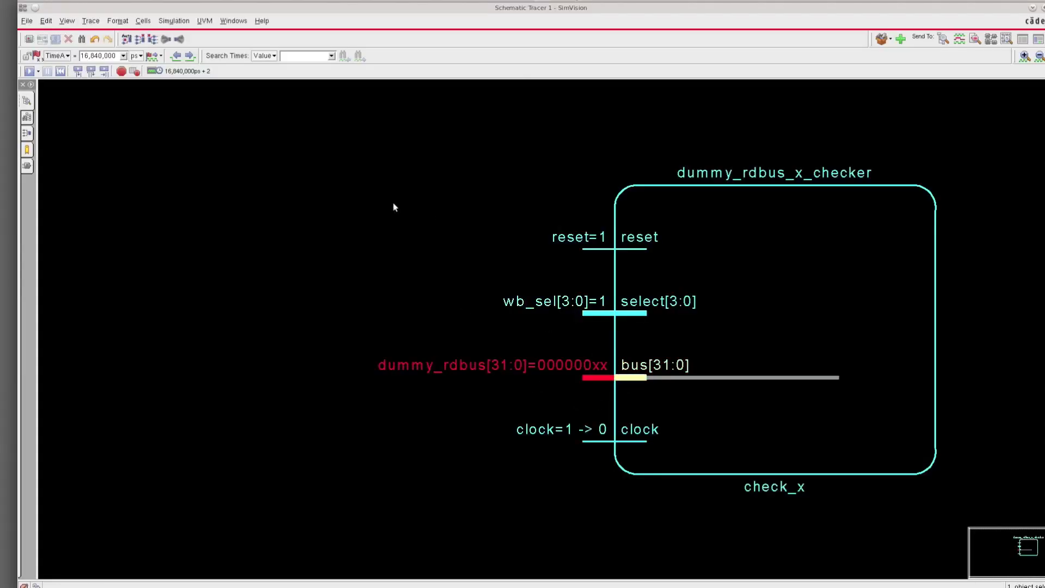
Step: Trace the X driver back through FlipFlop_3 to the Unknown_1 mux, then undo twice to the checker
left_click(141, 43)
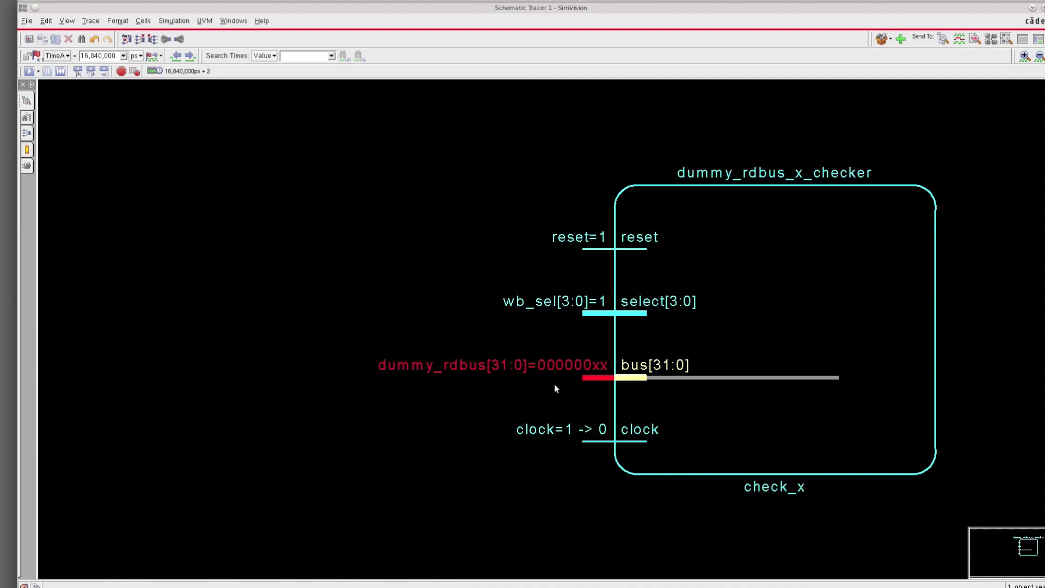
left_click(141, 42)
left_click(431, 370)
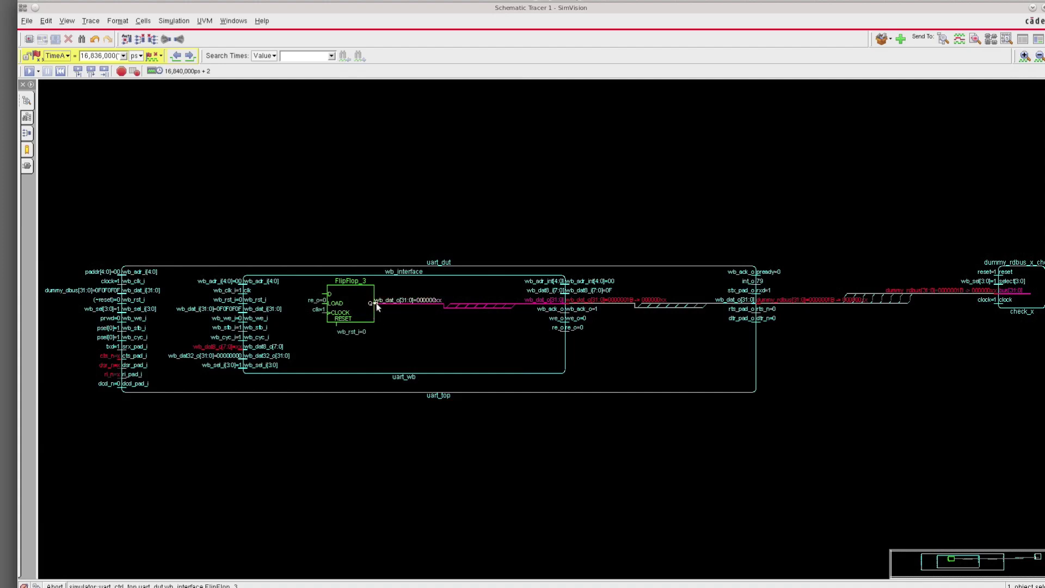
left_click(140, 39)
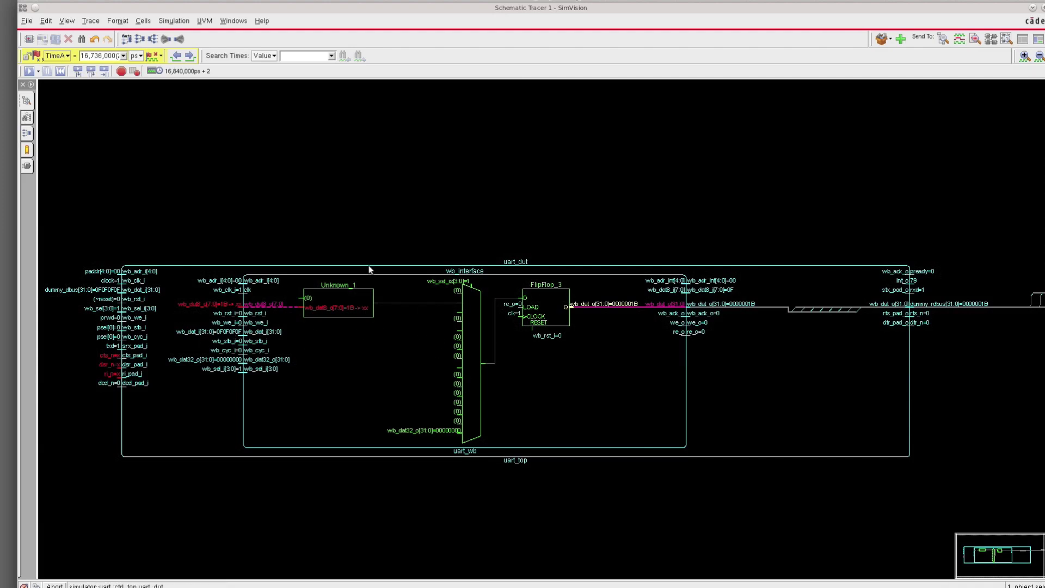
left_click(96, 40)
left_click(95, 40)
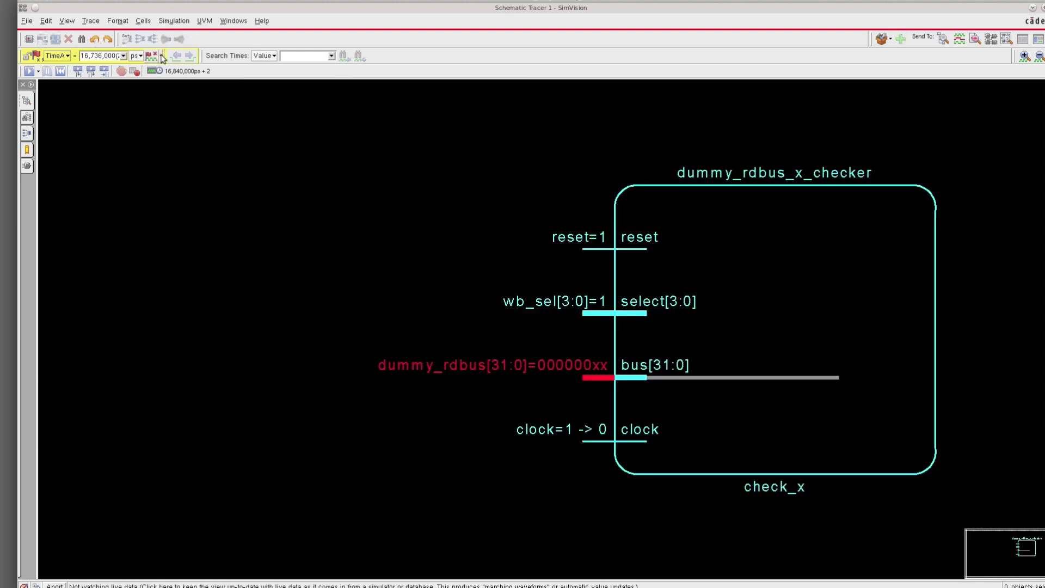
Step: Reset TimeA to 16,840,000, reselect bus[31:0] and auto-trace drivers back to the uart_regs FIFO
left_click(161, 57)
left_click(631, 377)
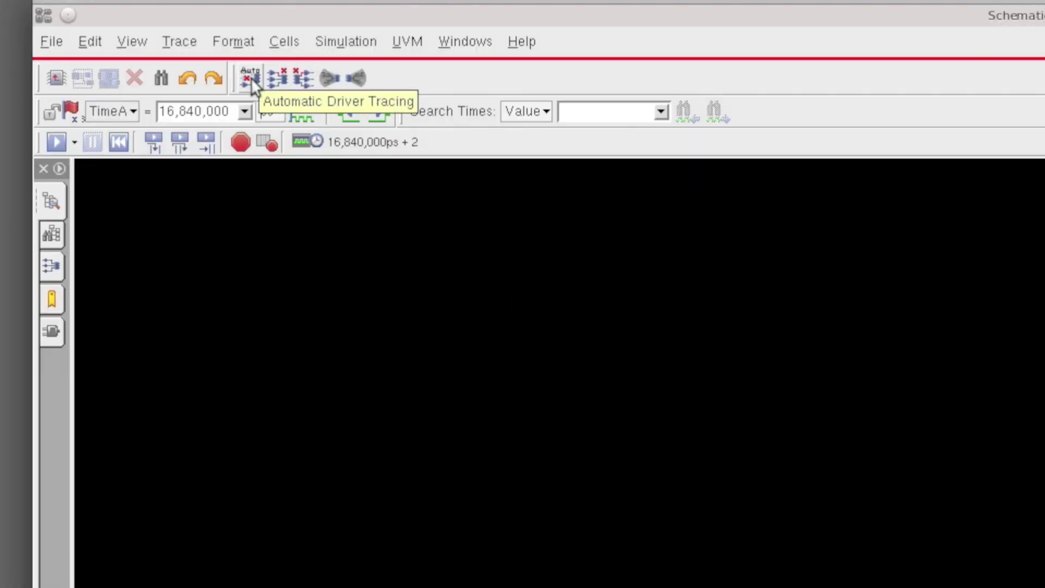
left_click(250, 78)
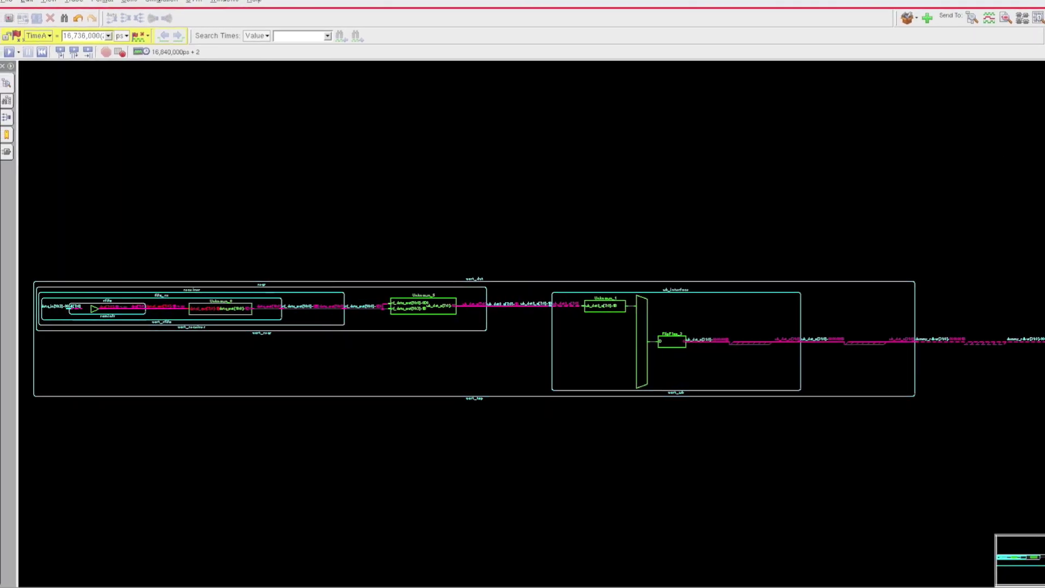
left_click(1043, 332)
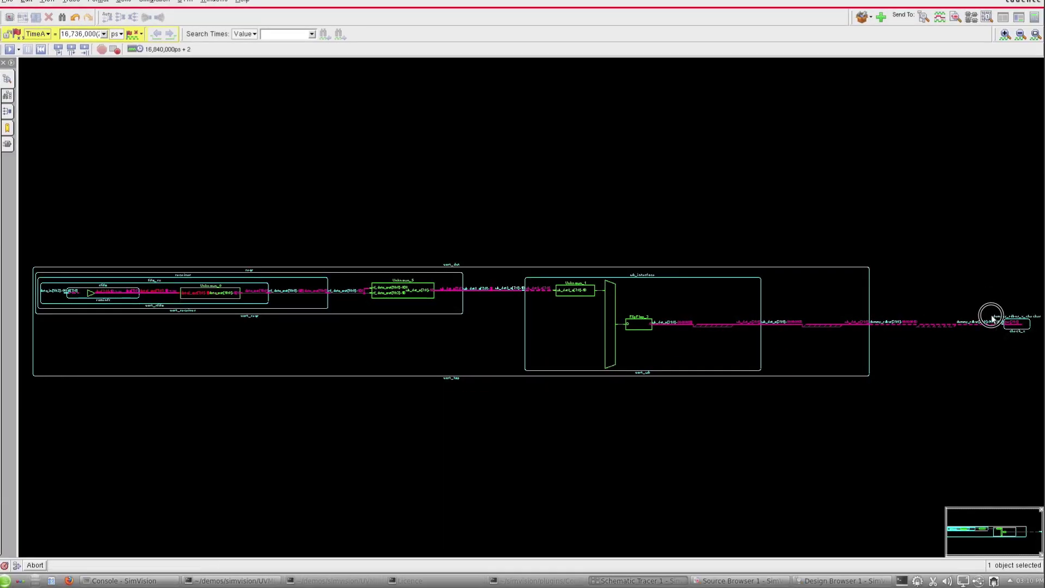
left_click_drag(987, 300, 1041, 345)
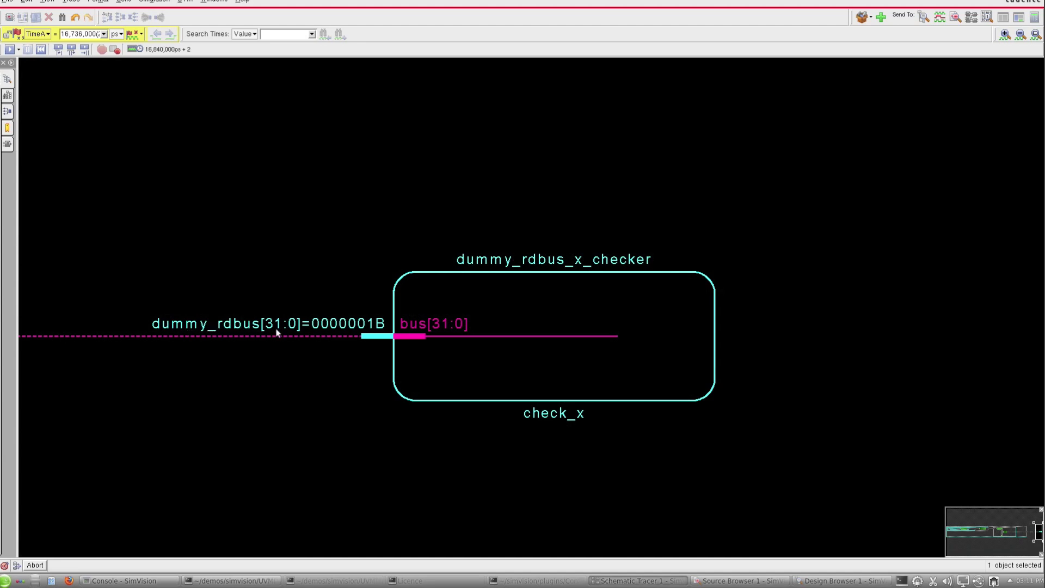
left_click_drag(350, 279, 292, 338)
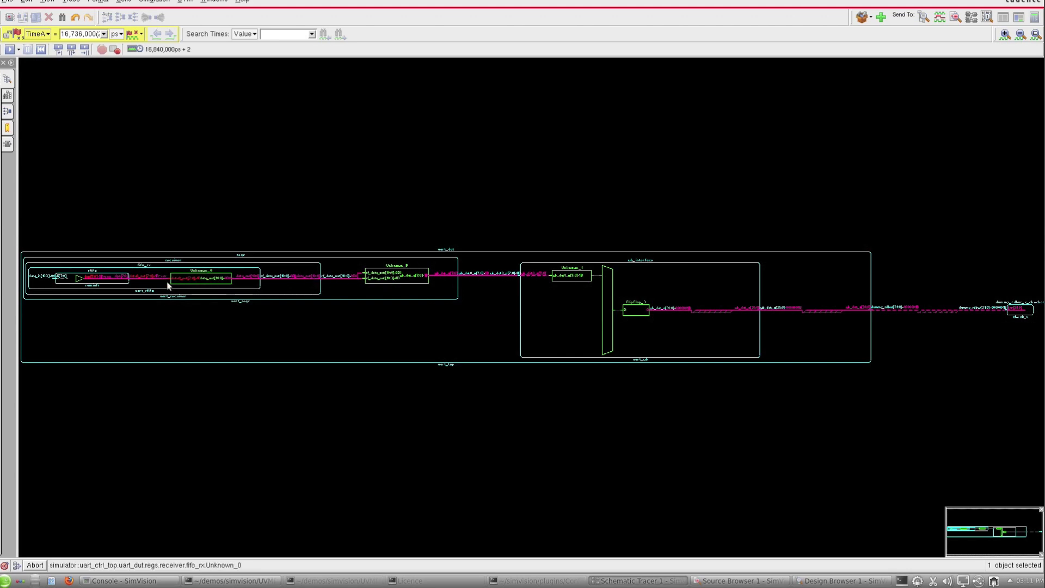
Step: Trace the driving logic of the rfifo raminfr buffer, revealing ram[dpra]=xx driving dpo[7:0]
left_click_drag(70, 268, 97, 299)
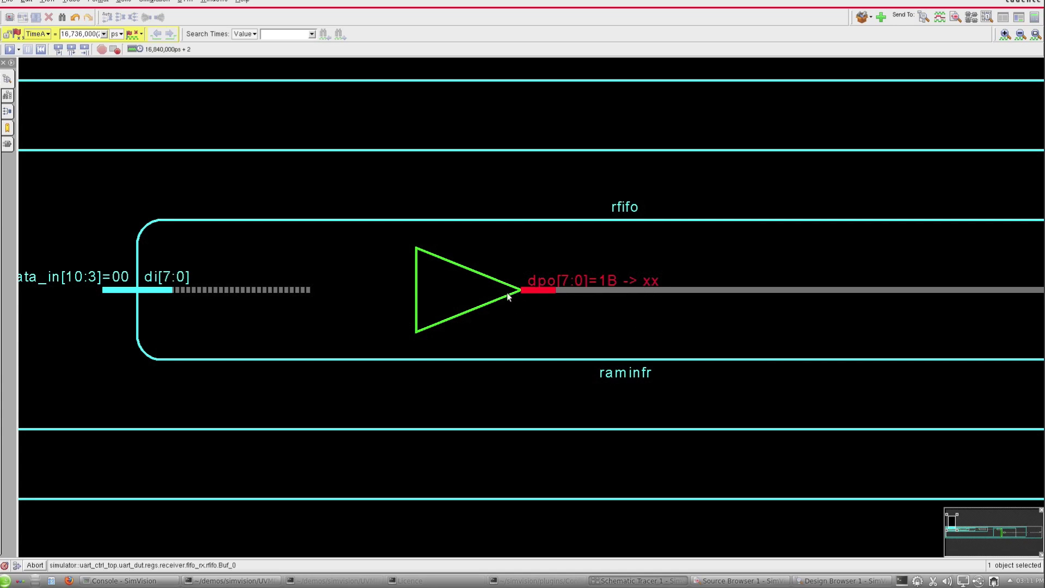
left_click(470, 314)
right_click(471, 316)
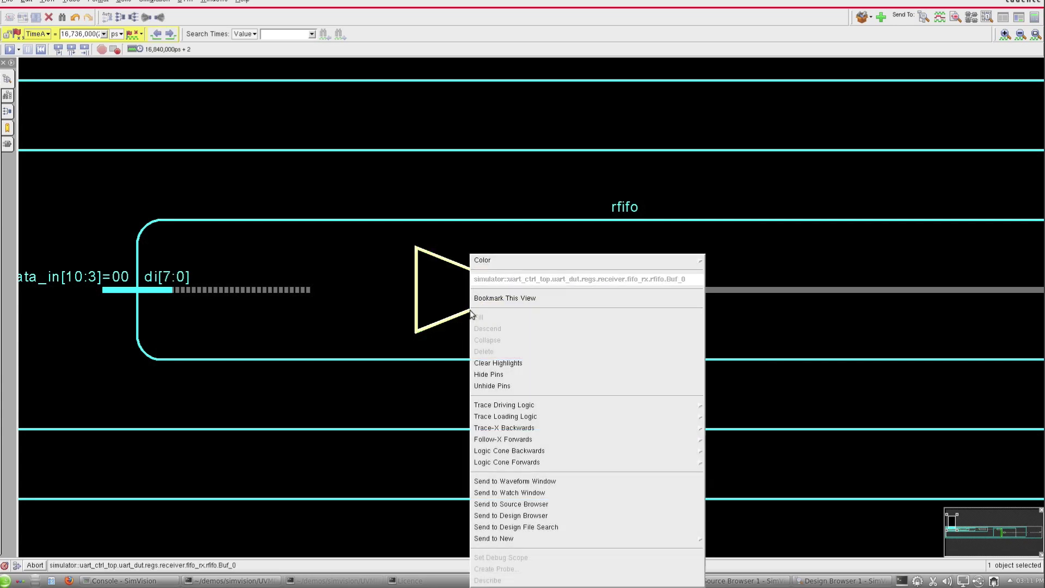
left_click(496, 404)
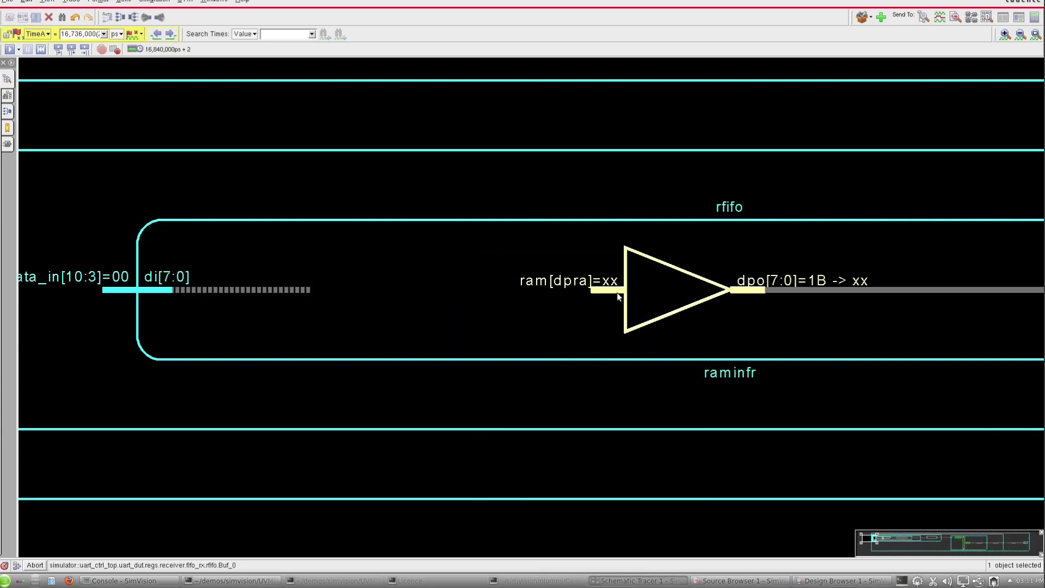
left_click(577, 290)
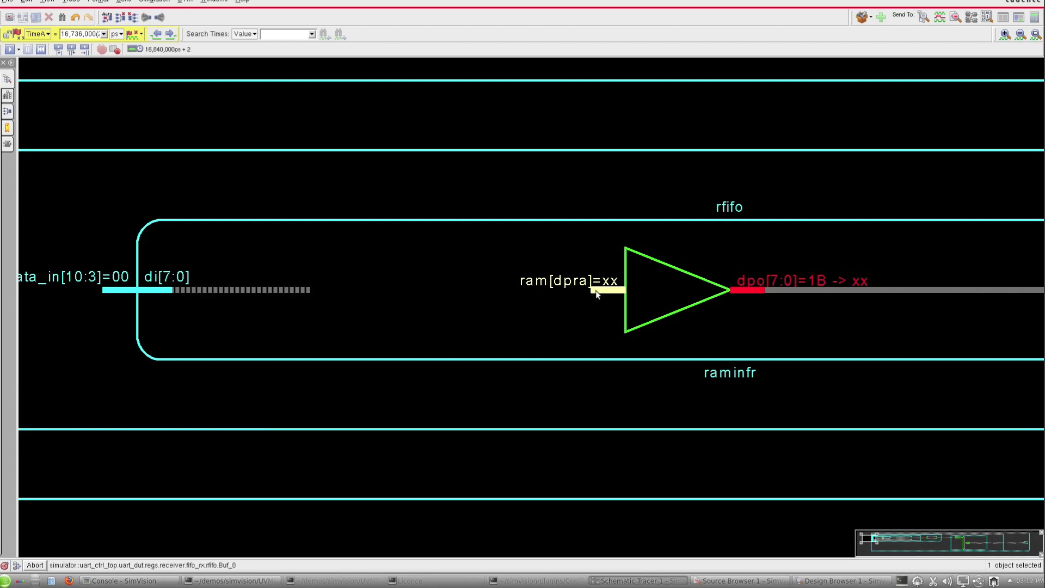
Step: Open the buffer's raminfr.v source in the Source Browser, scrolled to the assign dpo line
left_click(956, 20)
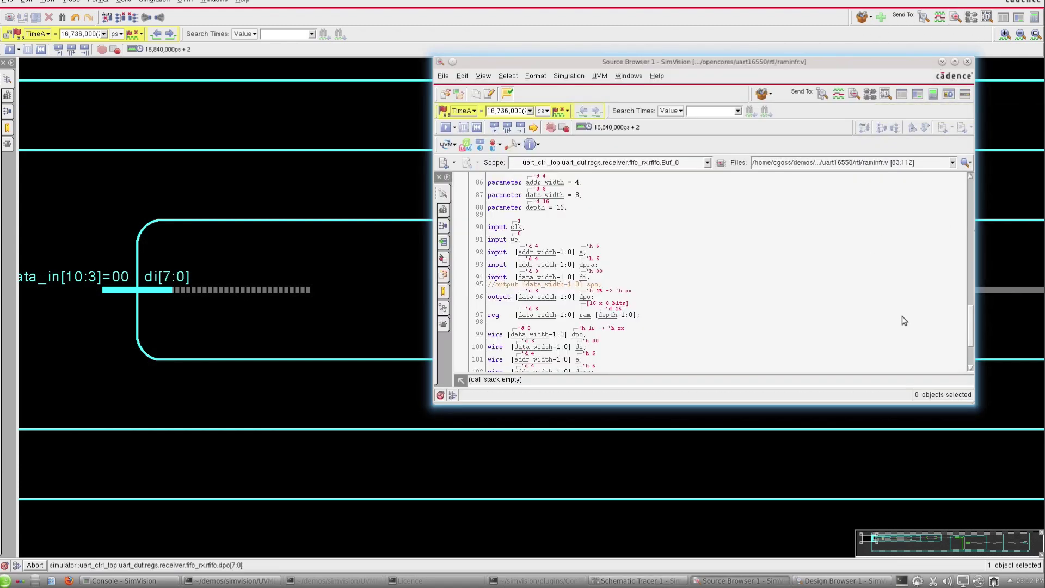
scroll(971, 338, "down", 4)
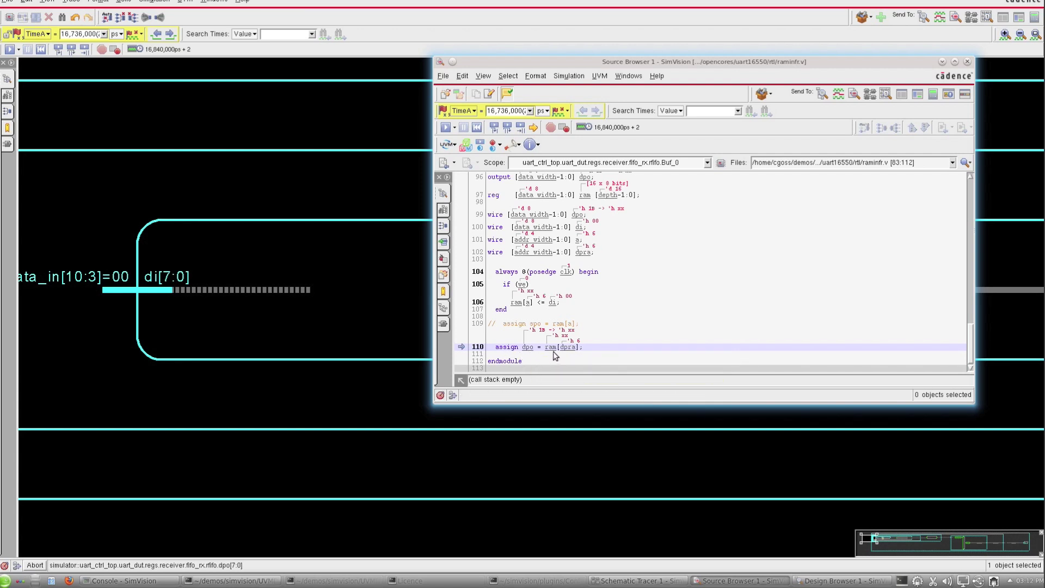
left_click_drag(610, 62, 521, 338)
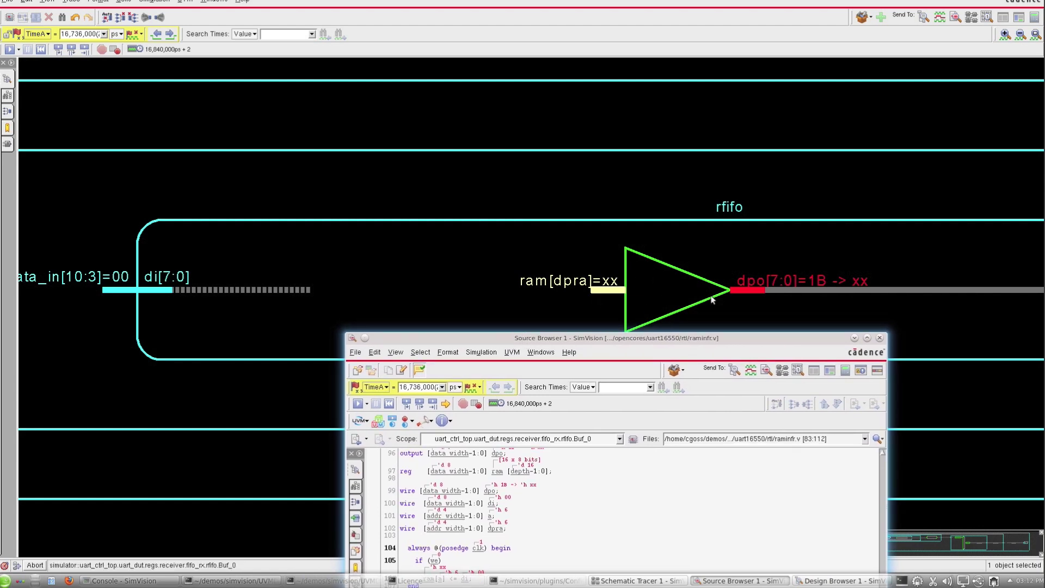
left_click_drag(693, 334, 647, 119)
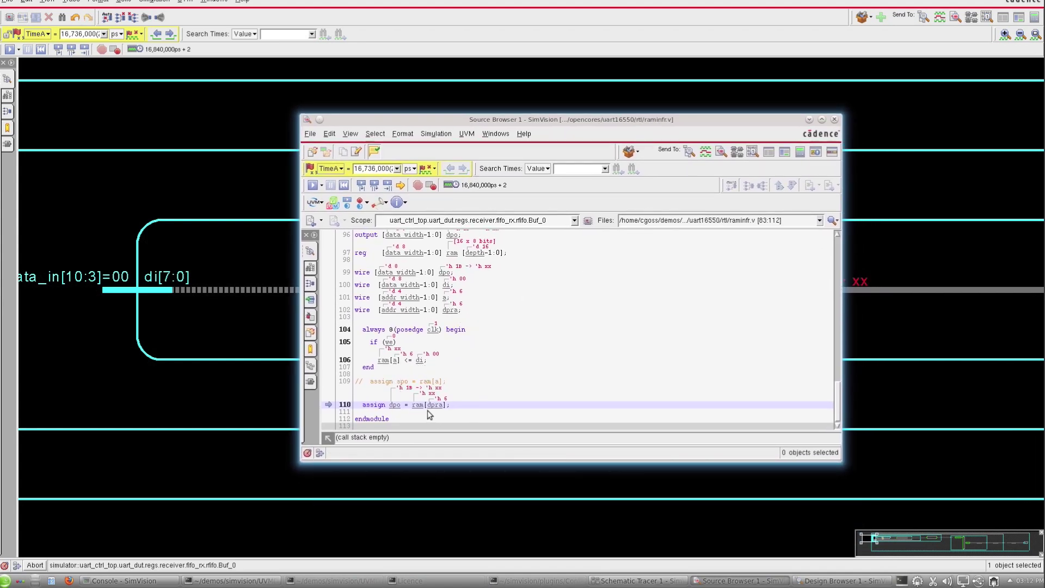
Step: Select the dpo, dpra and ram signals in raminfr.v for waveform viewing
mouse_move(453, 315)
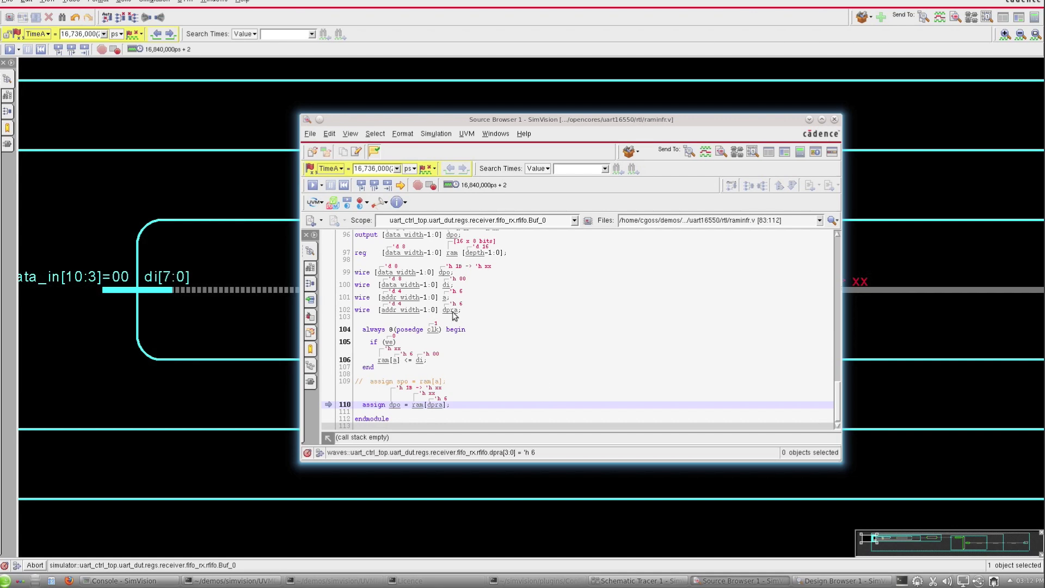
scroll(477, 317, "up", 1)
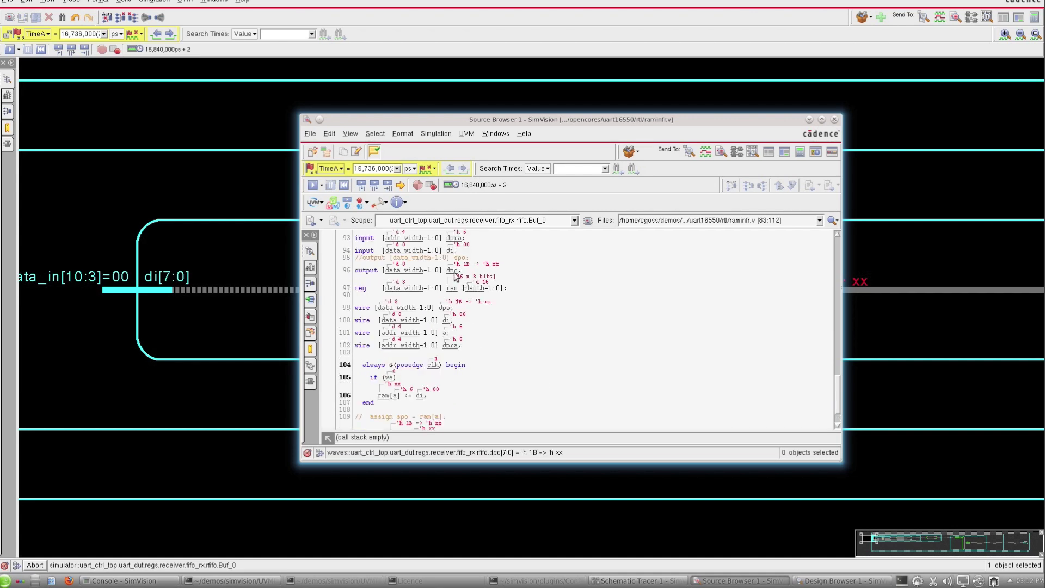
left_click(453, 272)
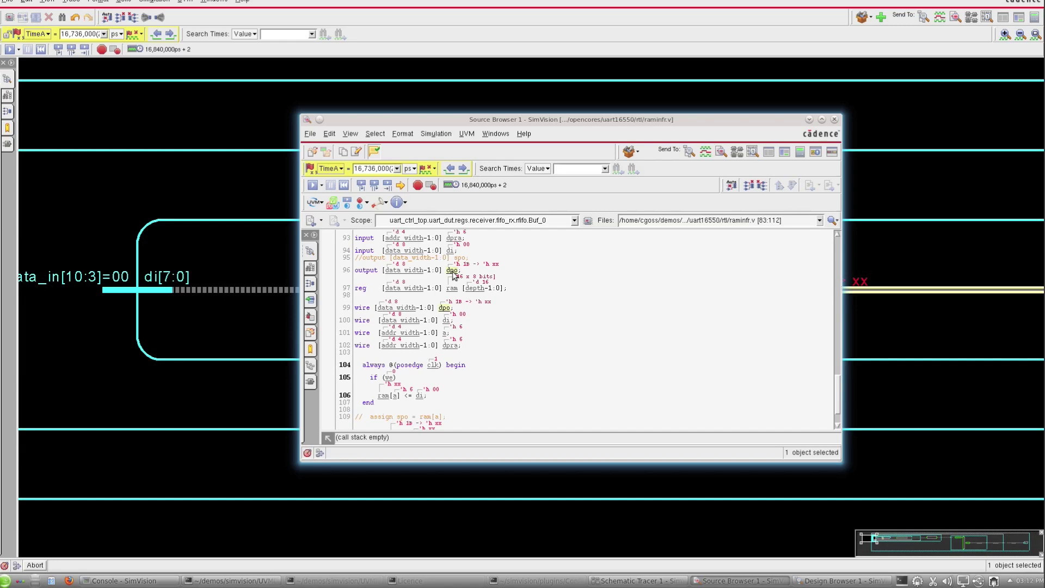
left_click(451, 347, "ctrl")
left_click(452, 288, "ctrl")
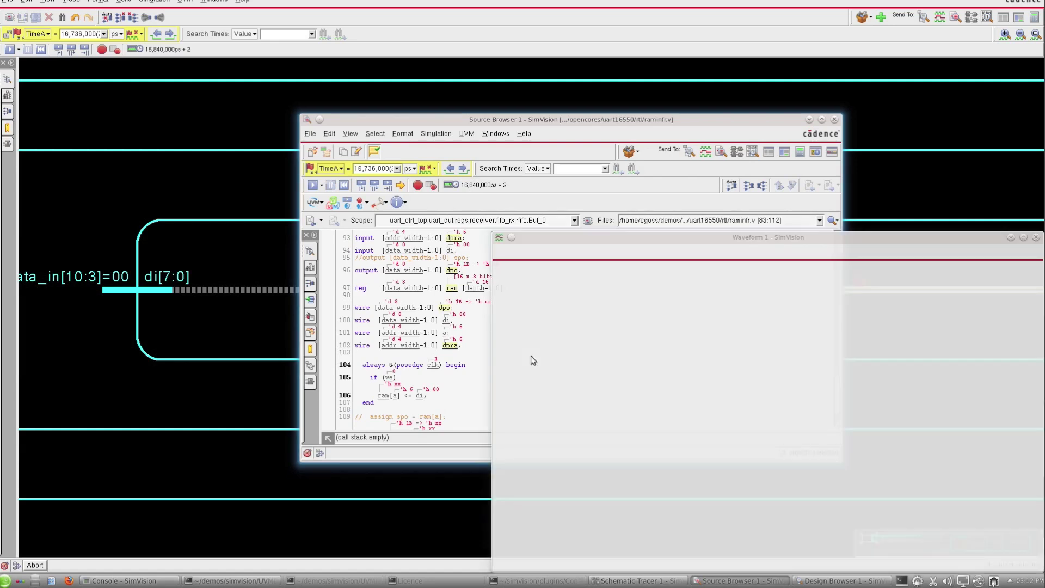
Step: Zoom the waveforms to the final stretch near TimeA, select dpo[7:0], and expand the ram array
left_click_drag(725, 243, 561, 113)
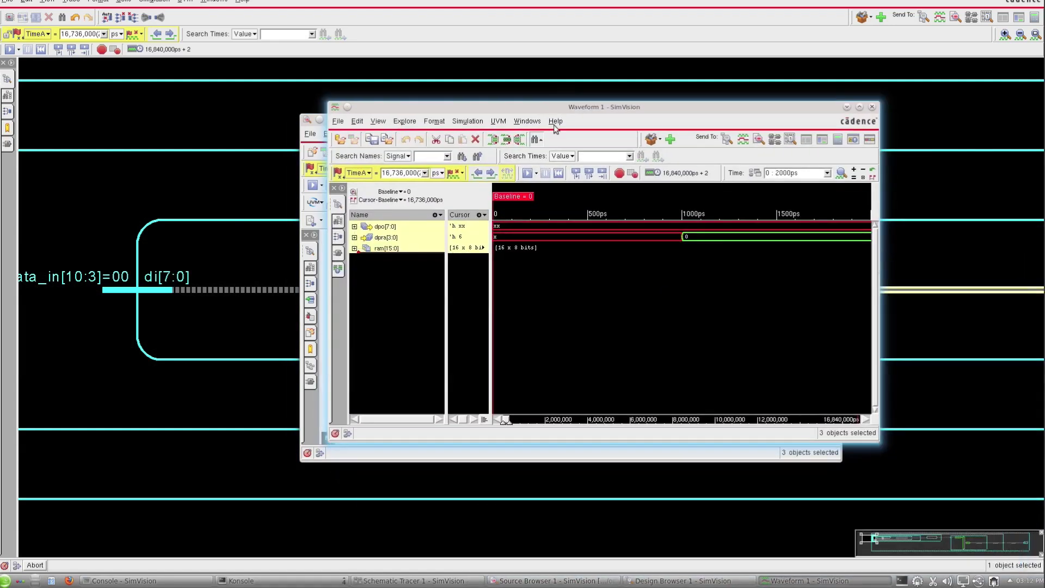
left_click_drag(765, 280, 685, 265)
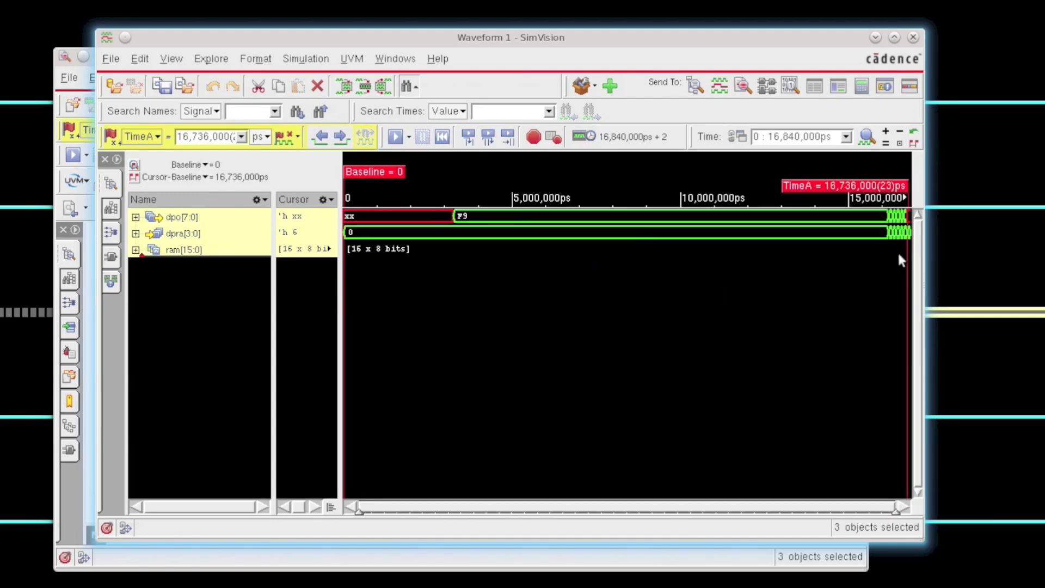
mouse_move(897, 261)
left_mouse_down()
mouse_move(910, 252)
mouse_move(893, 308)
left_mouse_up()
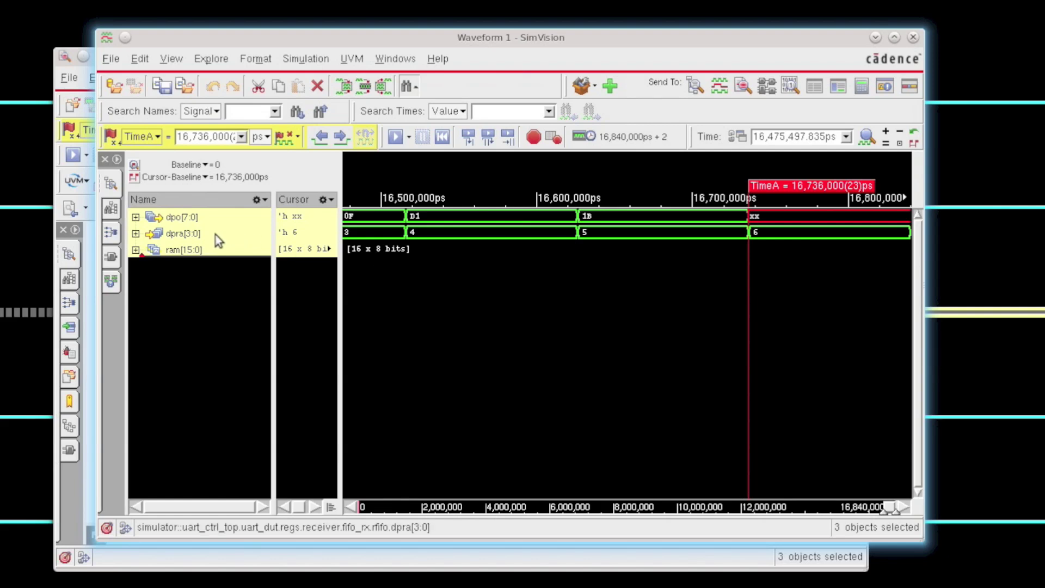
left_click(185, 217)
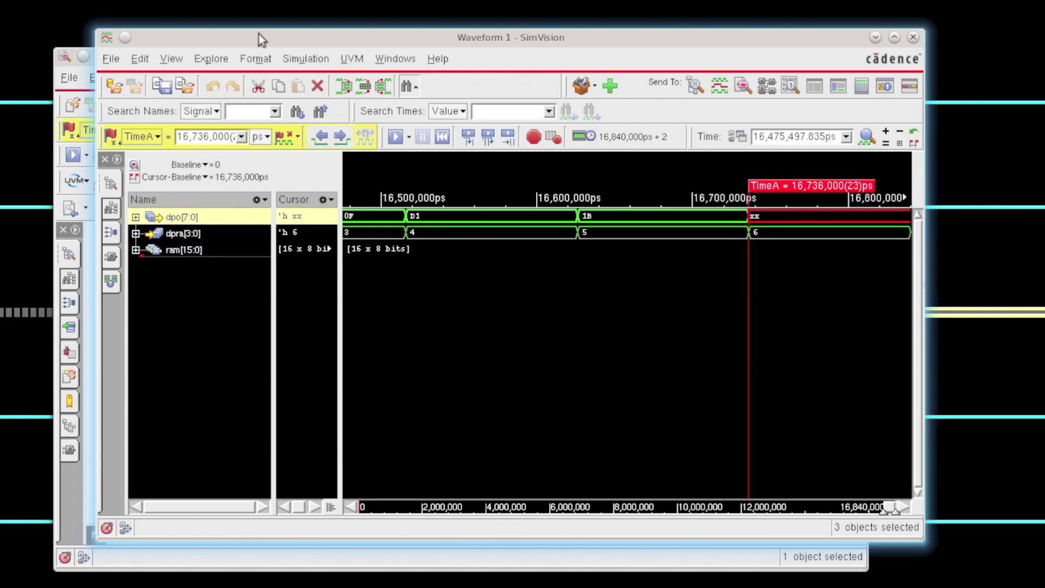
left_click_drag(259, 34, 340, 26)
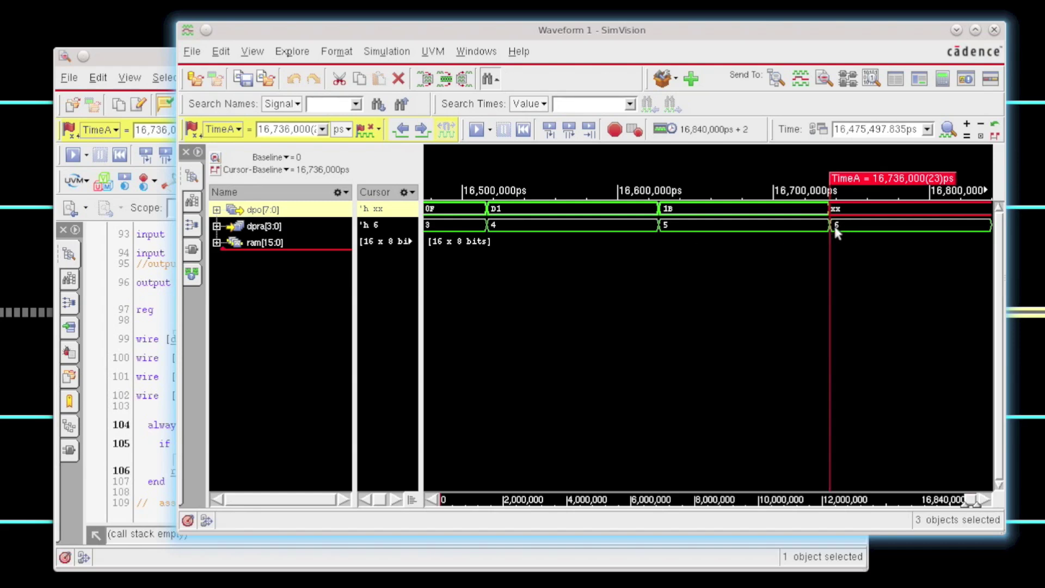
left_click(217, 243)
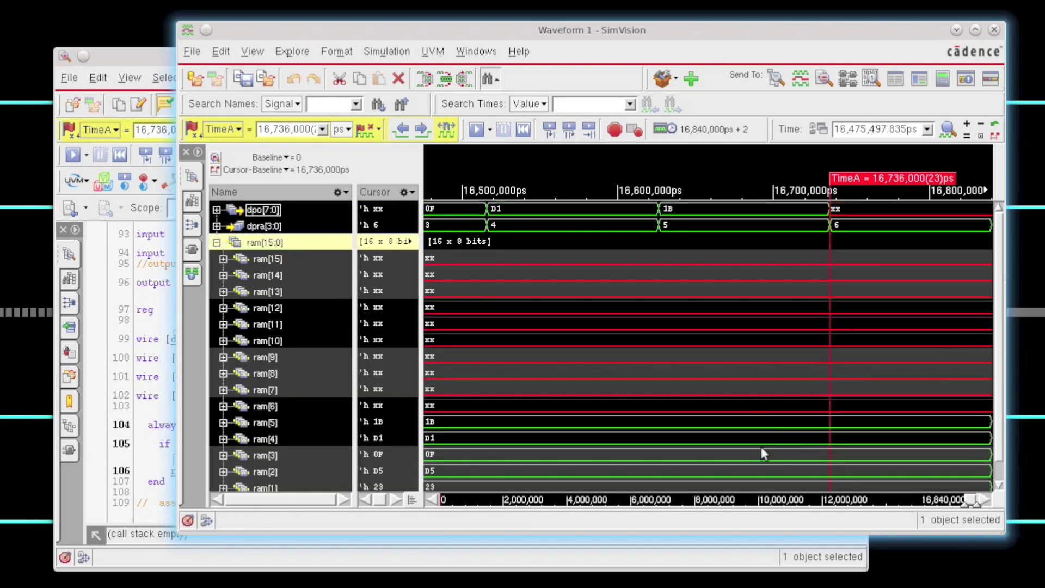
Step: Zoom the waveform to the full simulation range and enlarge the window to show and select ram[0]
left_click_drag(822, 370, 675, 435)
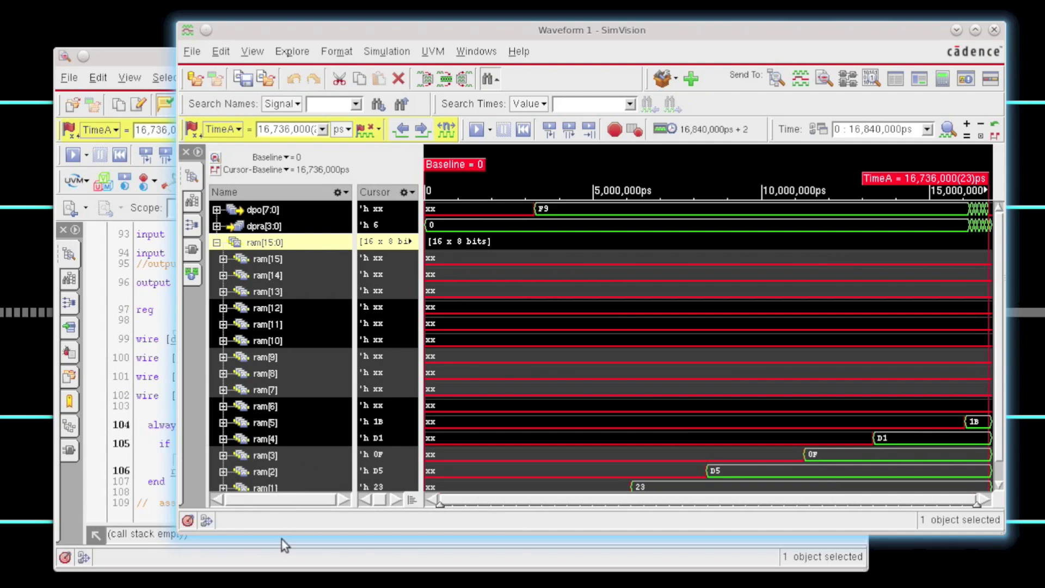
left_click_drag(277, 532, 278, 559)
left_click(268, 504)
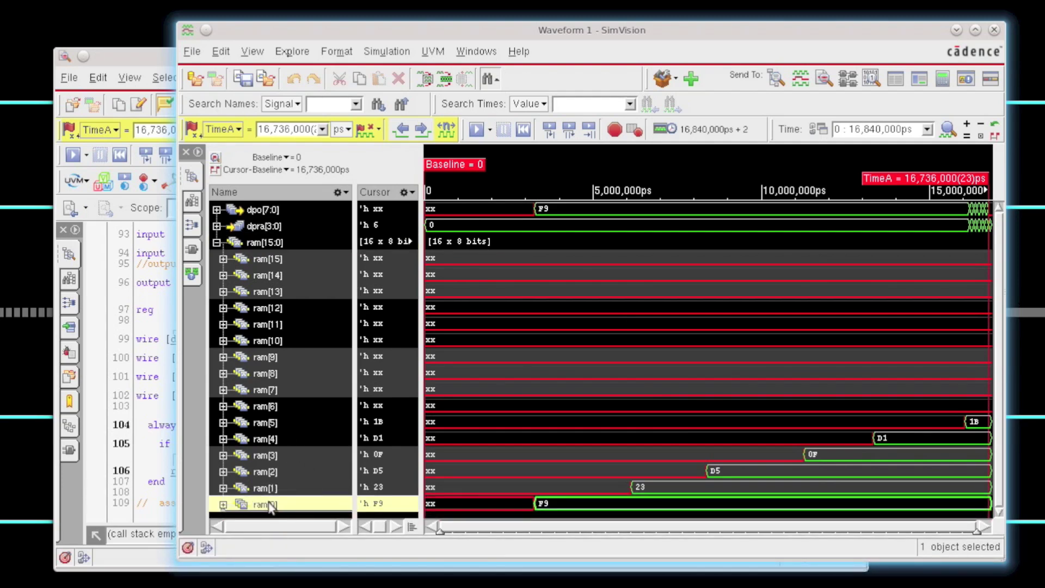
Step: Select ram[5], the last written location (1B), and ram[6], which stays xx
left_click(271, 425)
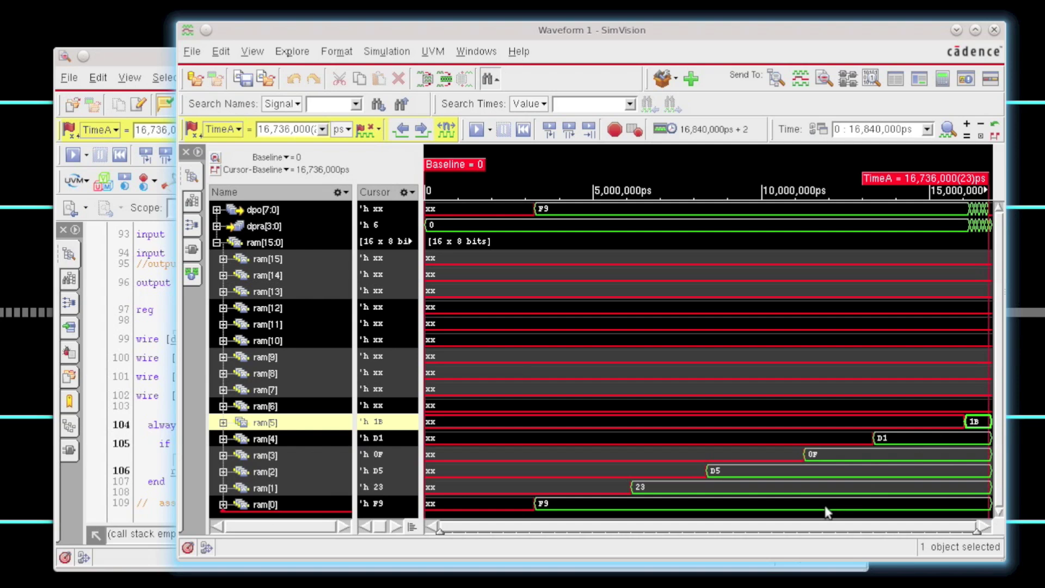
left_click(264, 409)
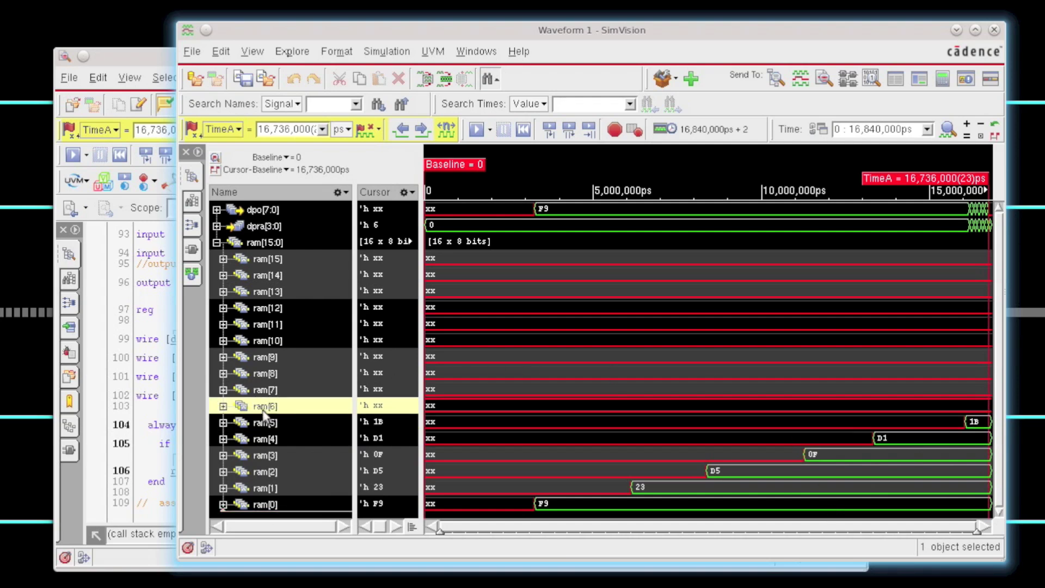
left_click_drag(263, 413, 985, 412)
left_click_drag(976, 347, 779, 398)
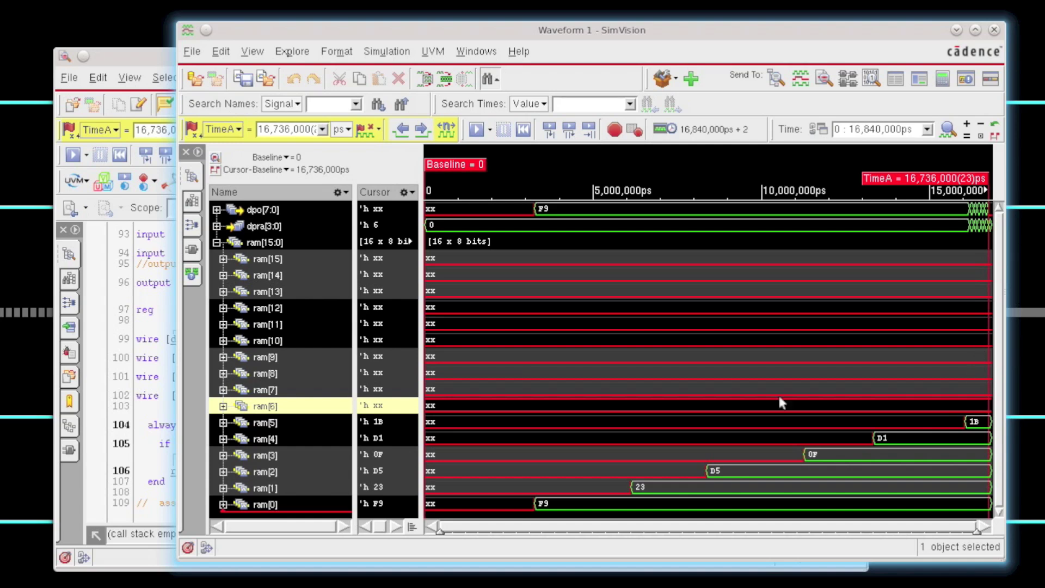
left_click_drag(919, 370, 896, 407)
Step: Open Edit > Preferences, search 'automa', and show the Signal Tracing Automatic Driver Tracing options
left_click(221, 53)
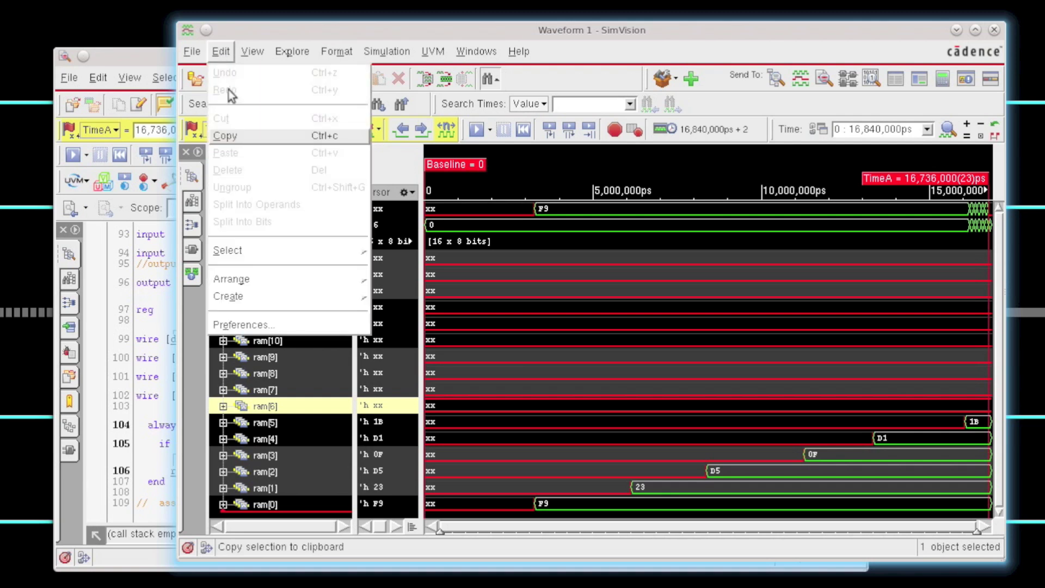
left_click(240, 326)
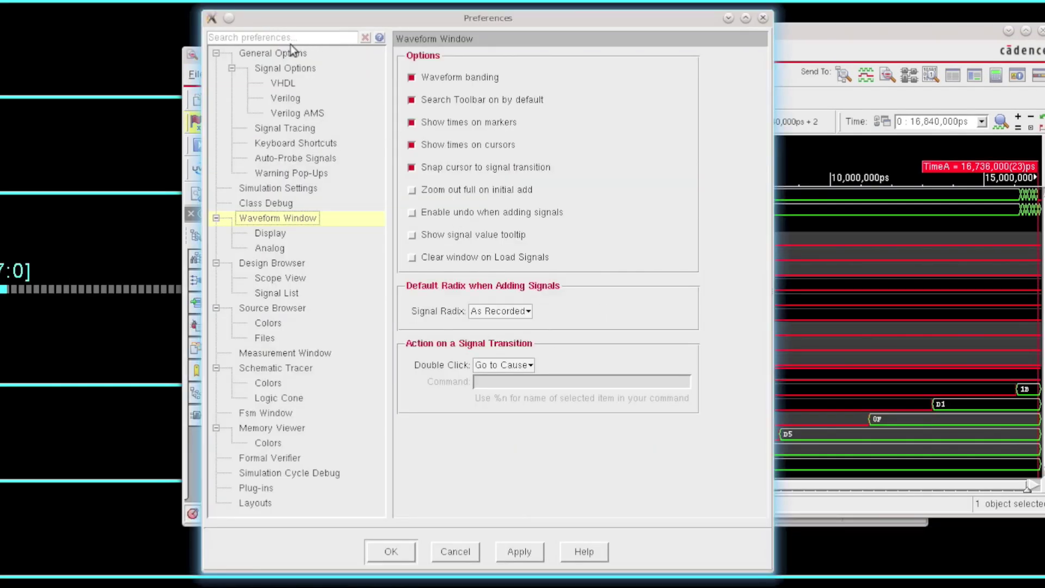
left_click(258, 35)
type("automati")
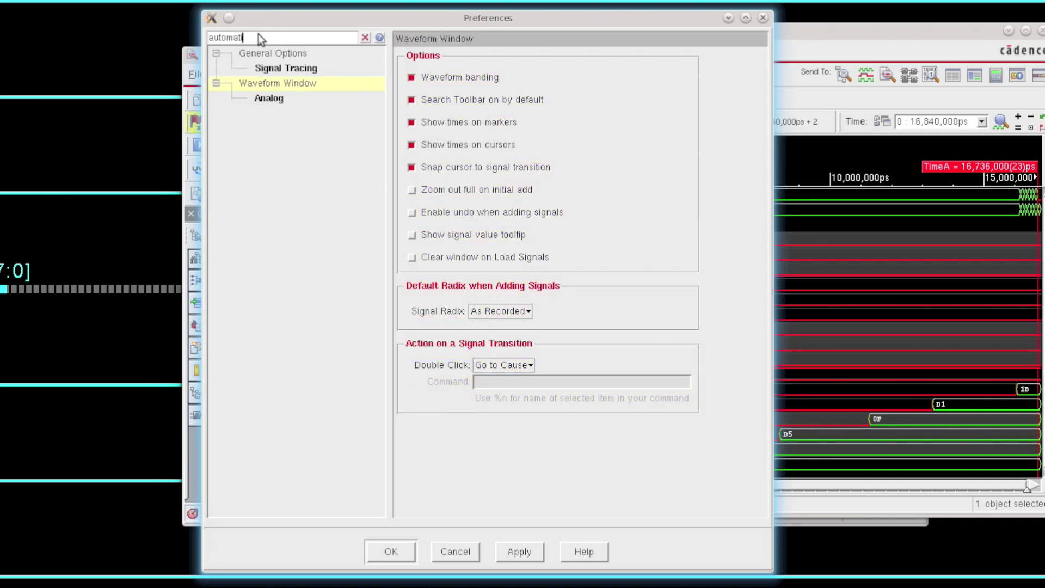
left_click(271, 70)
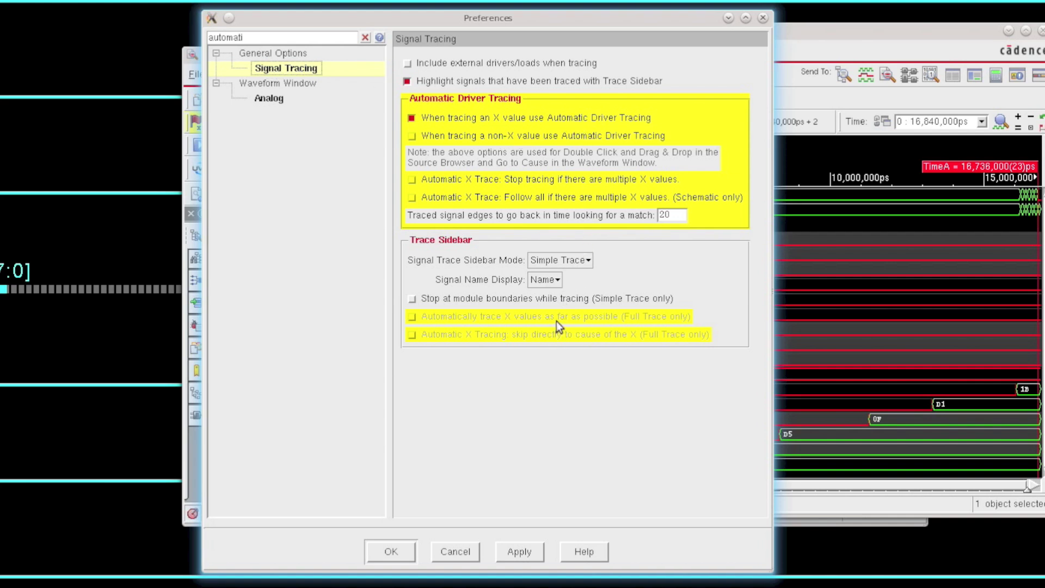
Step: Clear the 'automa' search filter so the full preferences category list returns
left_click(366, 37)
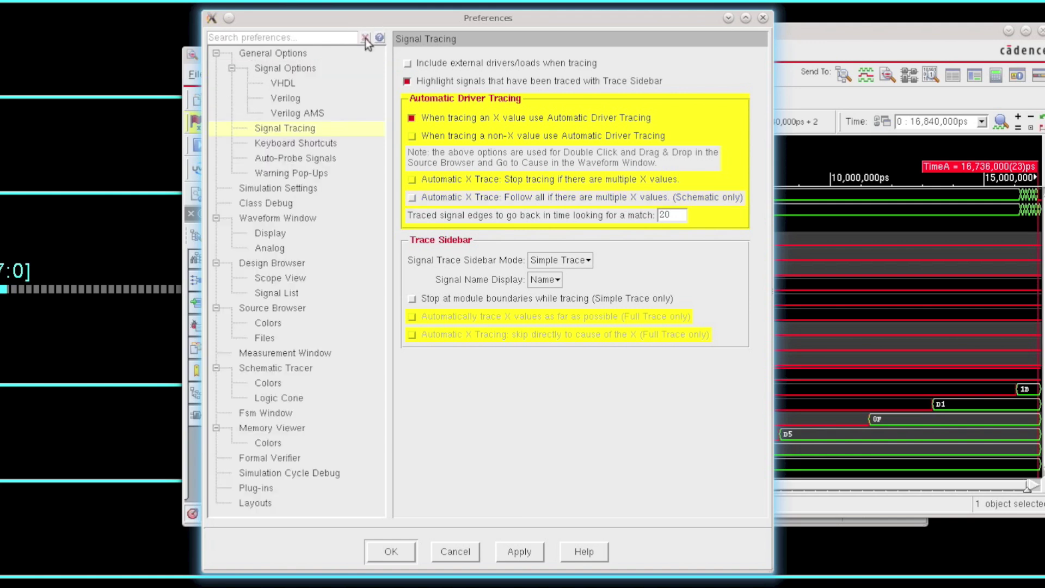